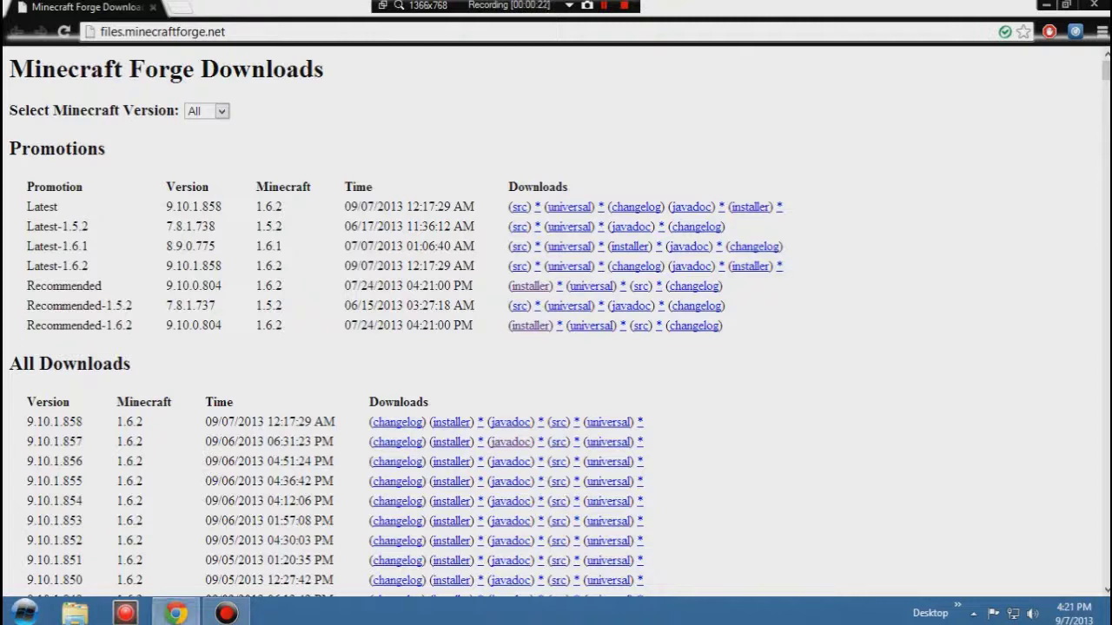
- Highlight the Recommended-1.6.2 row and follow its installer link through adf.ly
left_click_drag(27, 325, 132, 325)
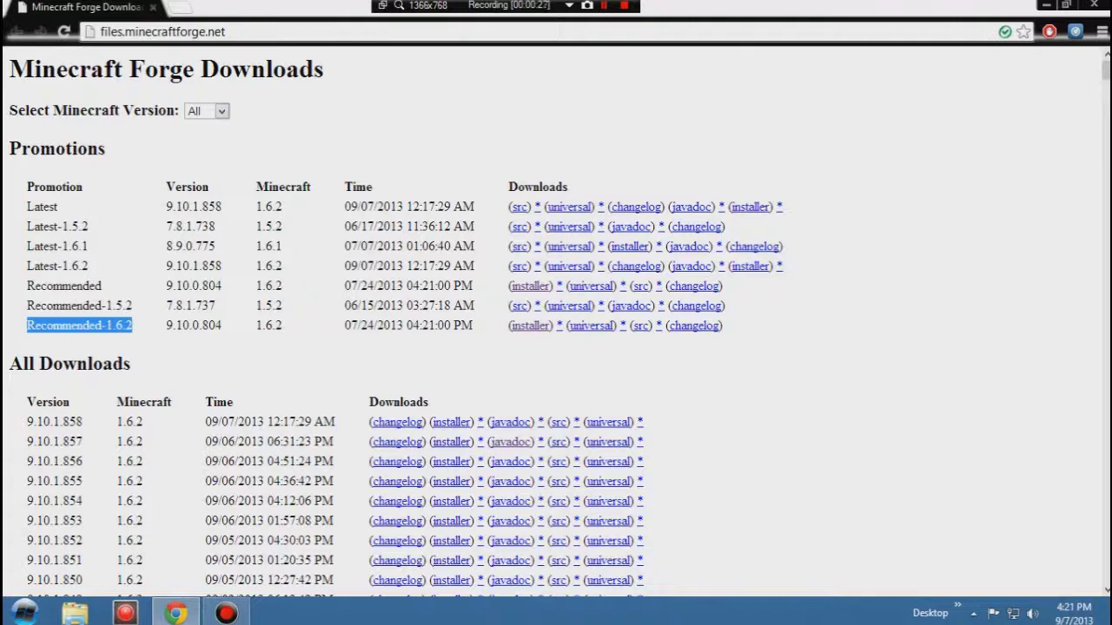
left_click_drag(132, 325, 730, 326)
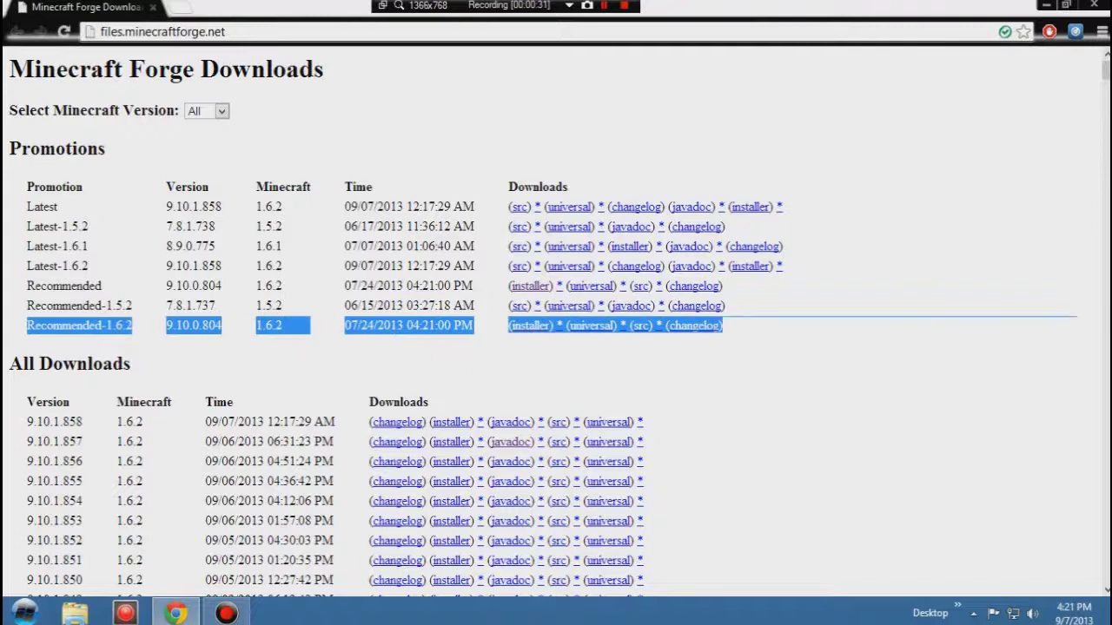
left_click(730, 326)
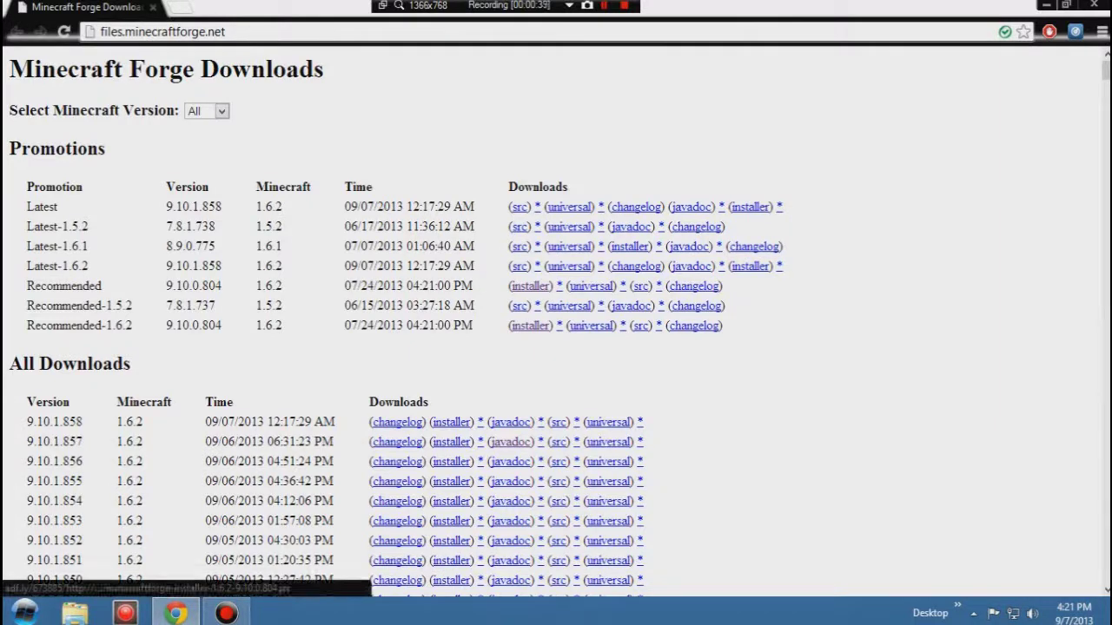
left_click(530, 325)
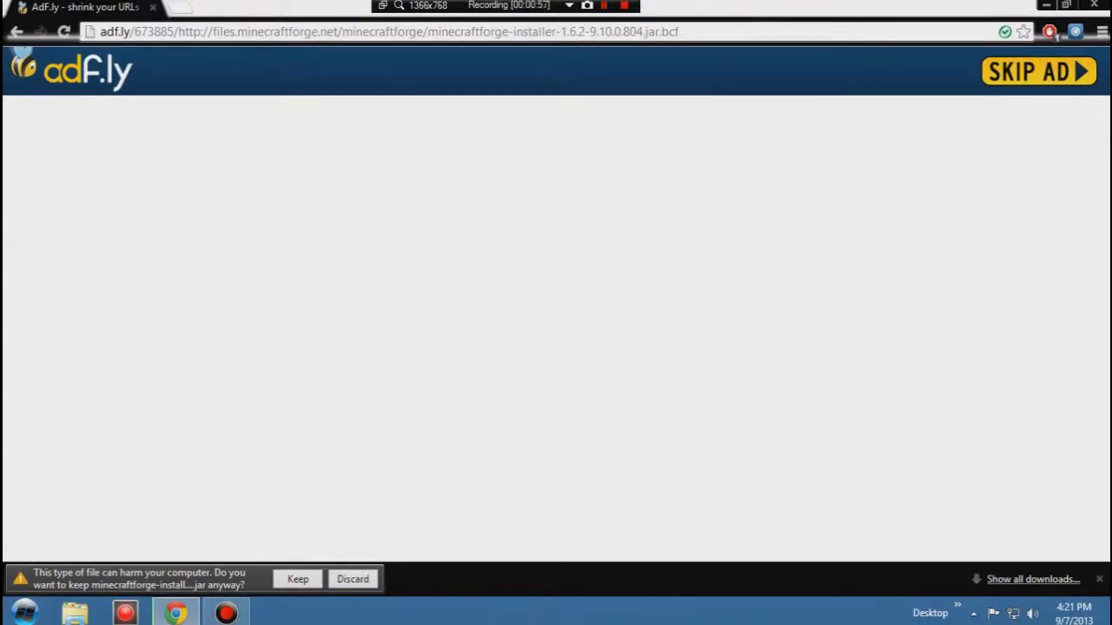
- Keep the downloaded installer, then cancel the running download and close Chrome
left_click(298, 579)
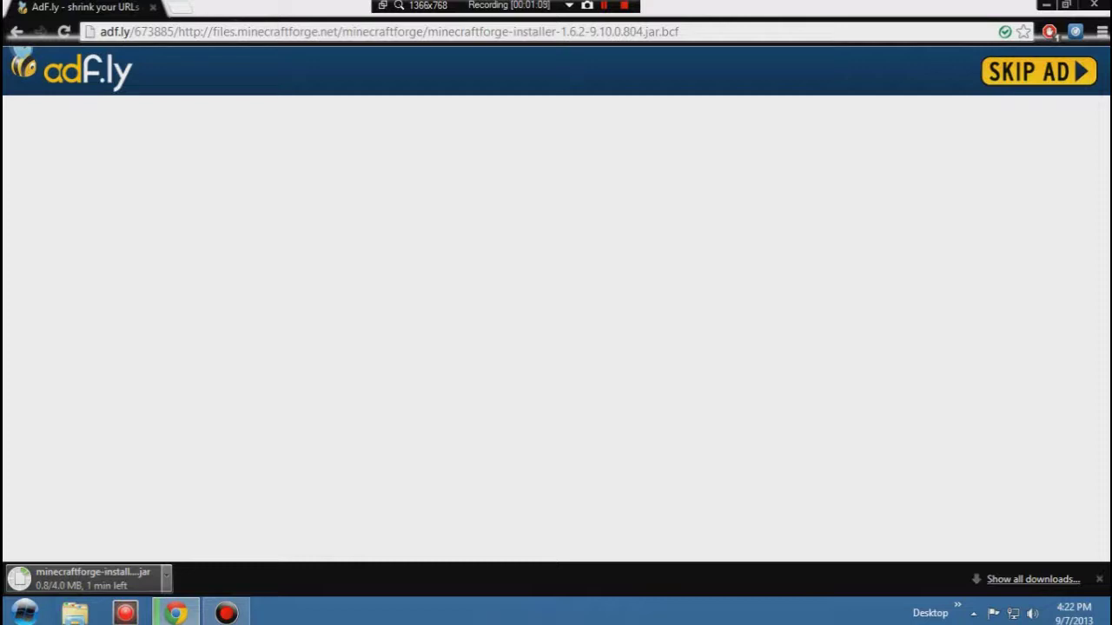
left_click(166, 579)
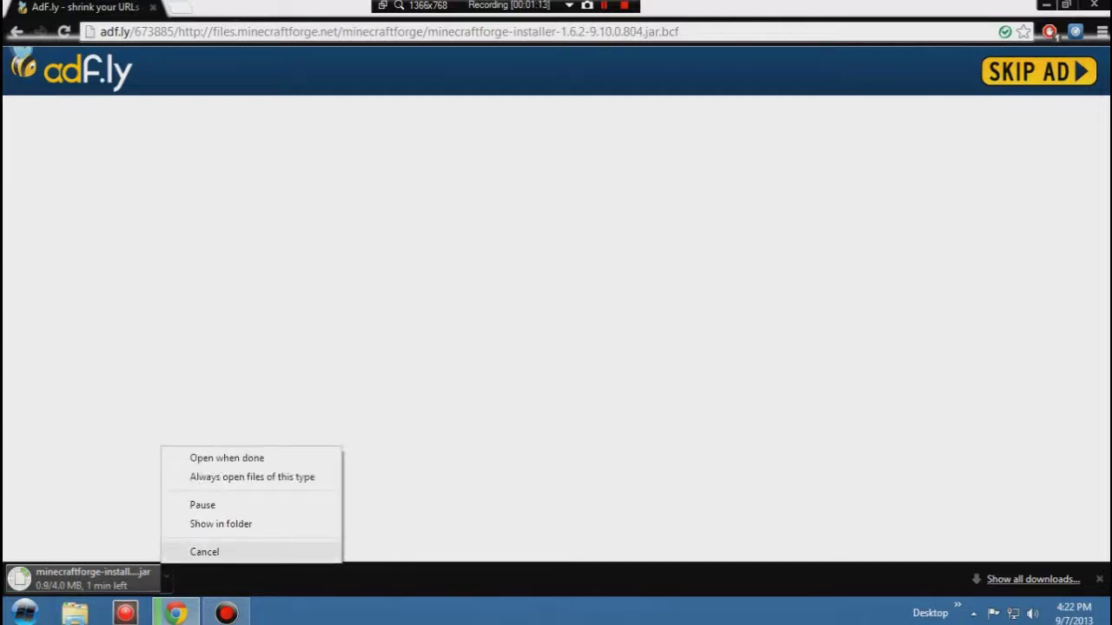
left_click(204, 551)
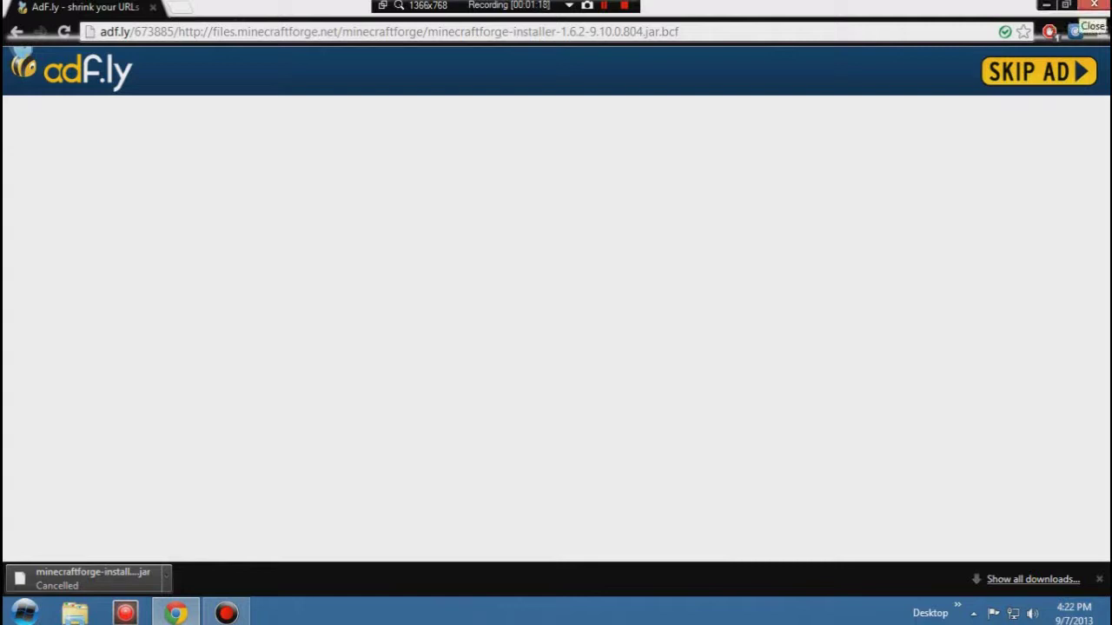
left_click(1093, 5)
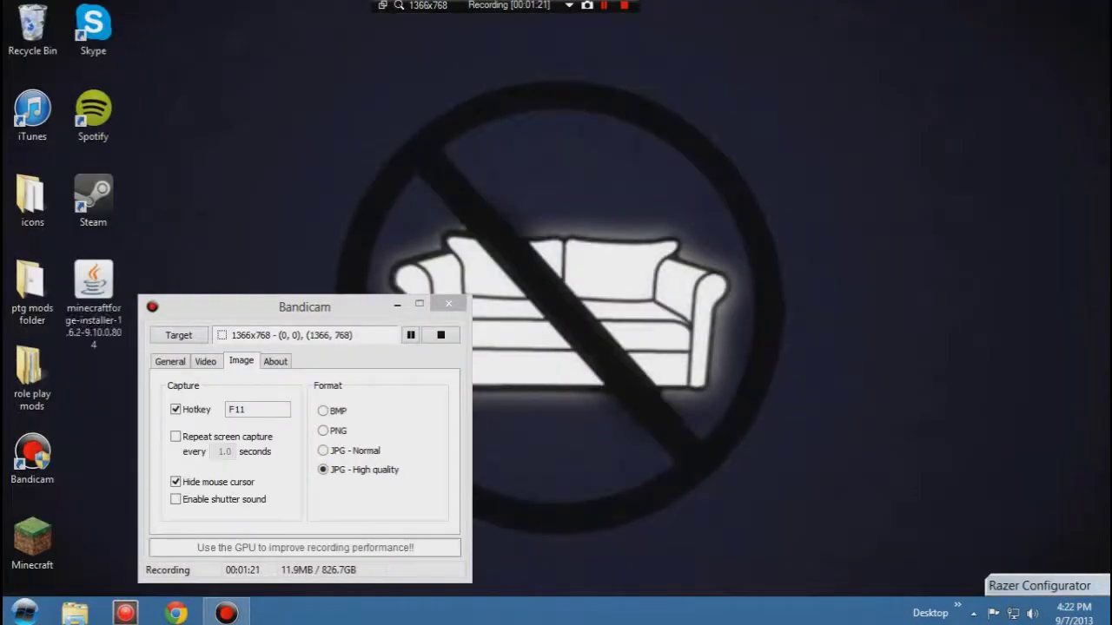
- Hide Bandicam, run the minecraftforge-installer jar, and install the Forge 9.10.0.804 client
left_click(397, 305)
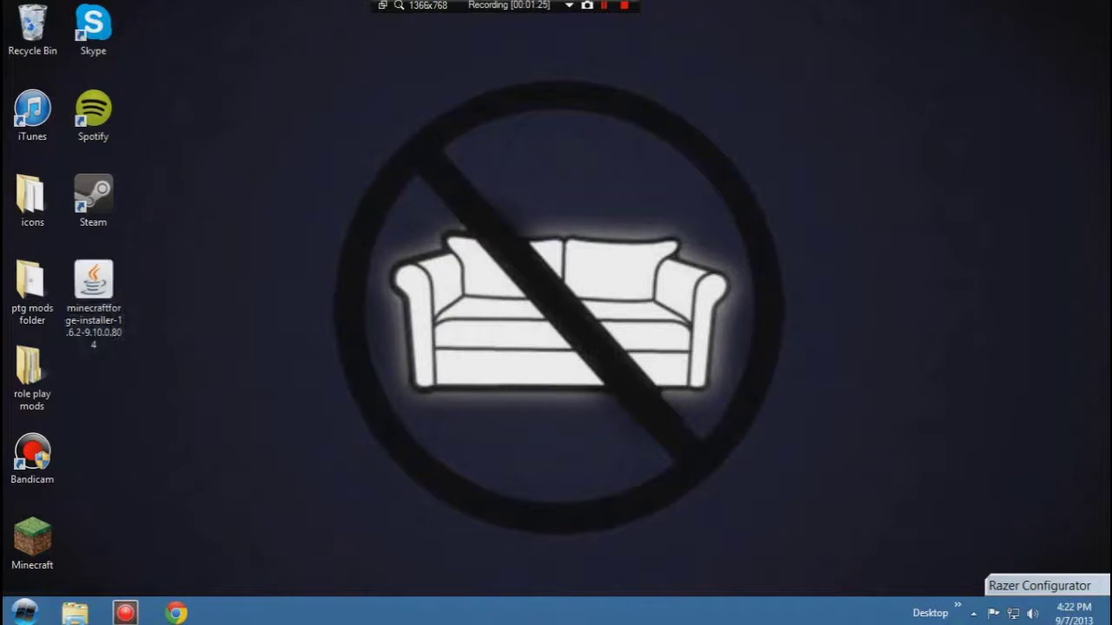
left_click(92, 286)
double_click(93, 287)
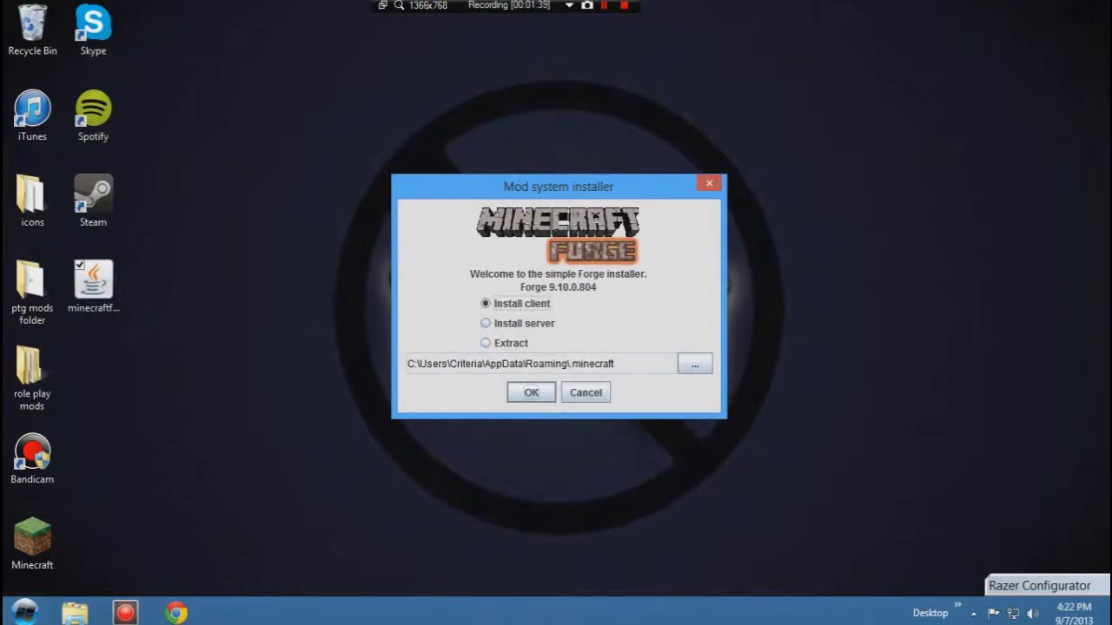
key("Return")
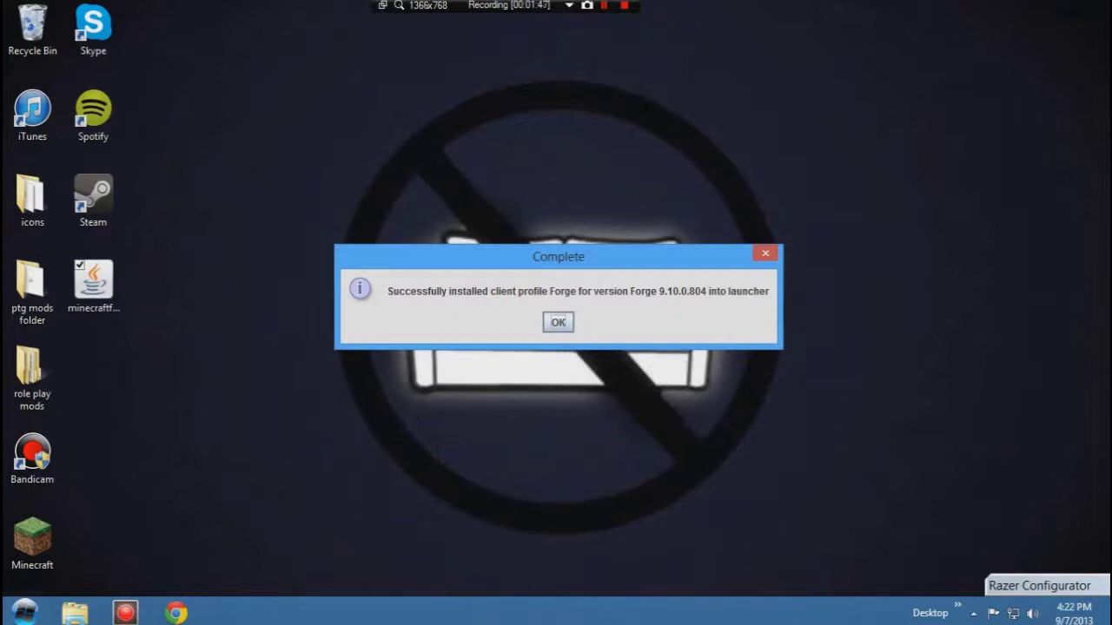
key("Return")
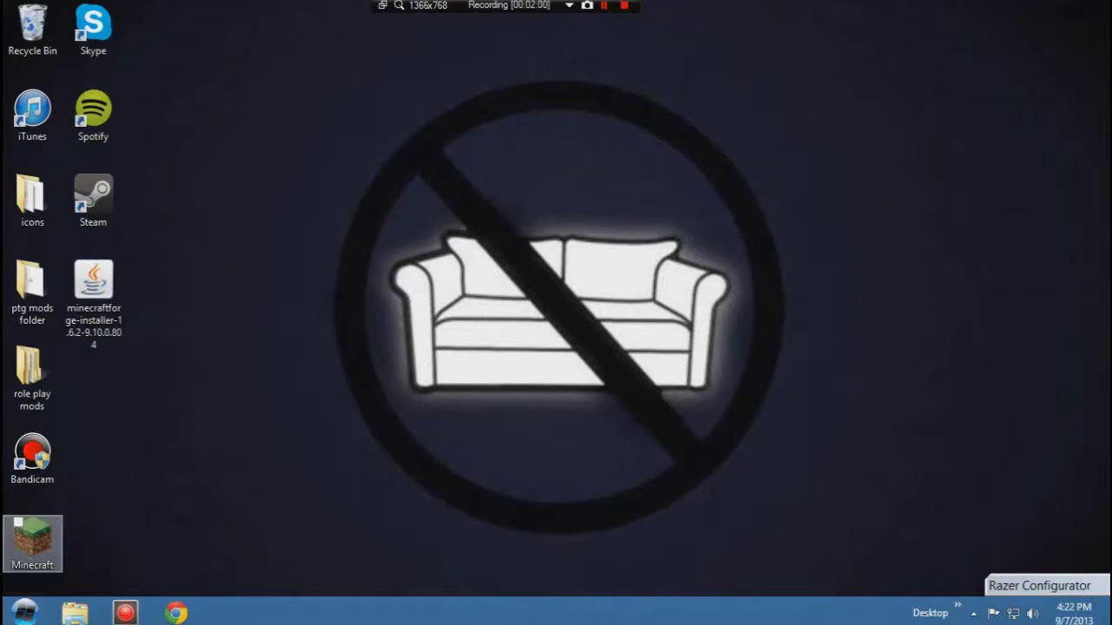
- Start Minecraft Launcher and log in as the existing user on 1.6.2-Forge9.10.0.804
double_click(32, 540)
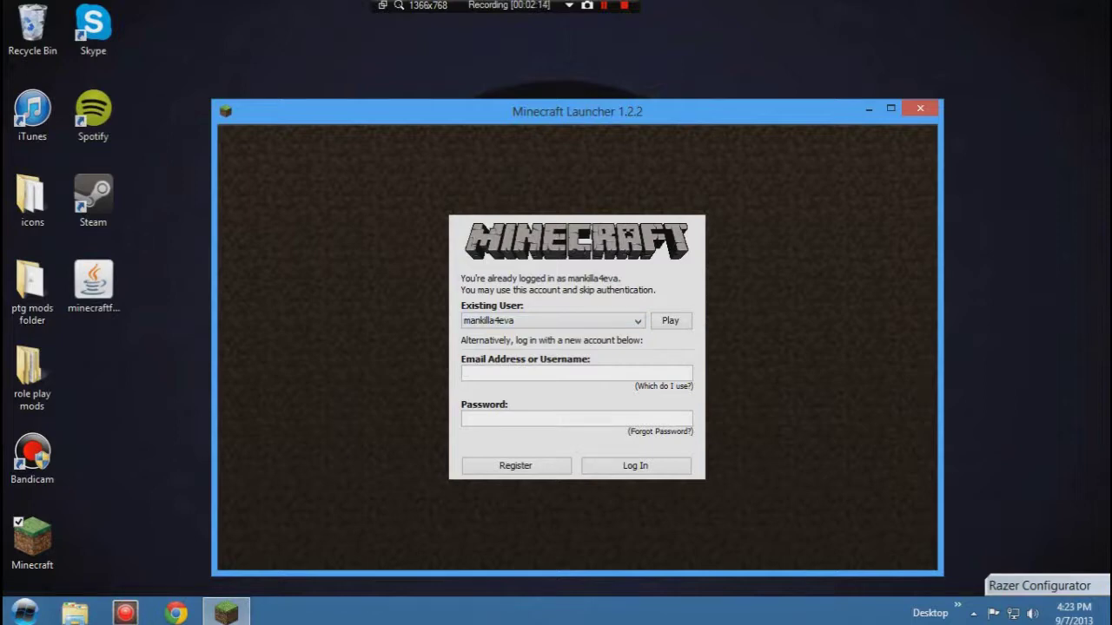
key("Return")
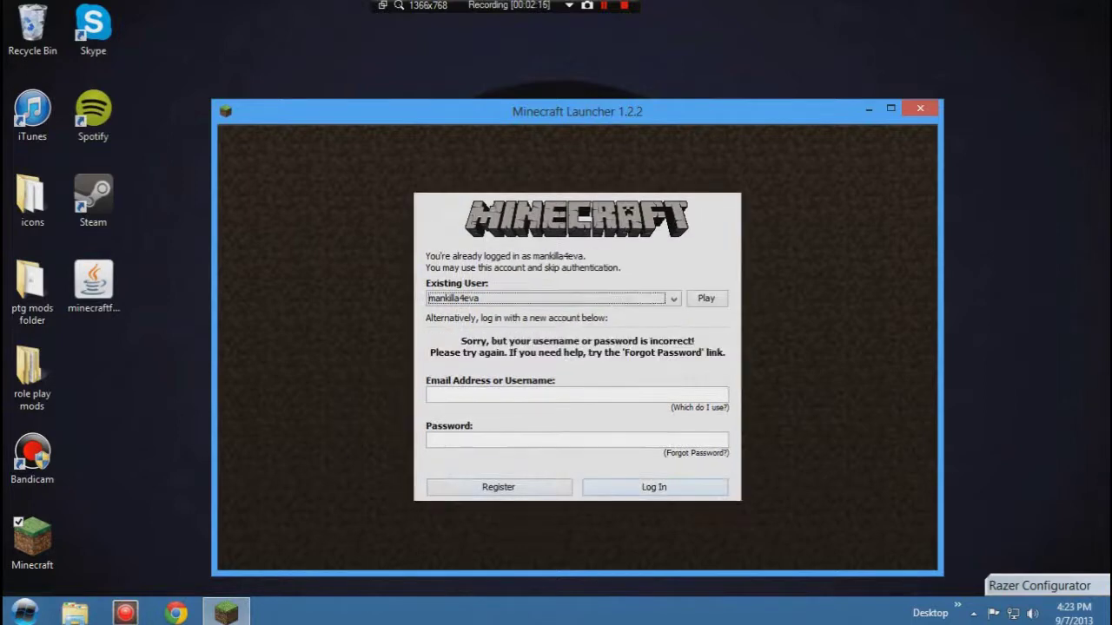
key("Return")
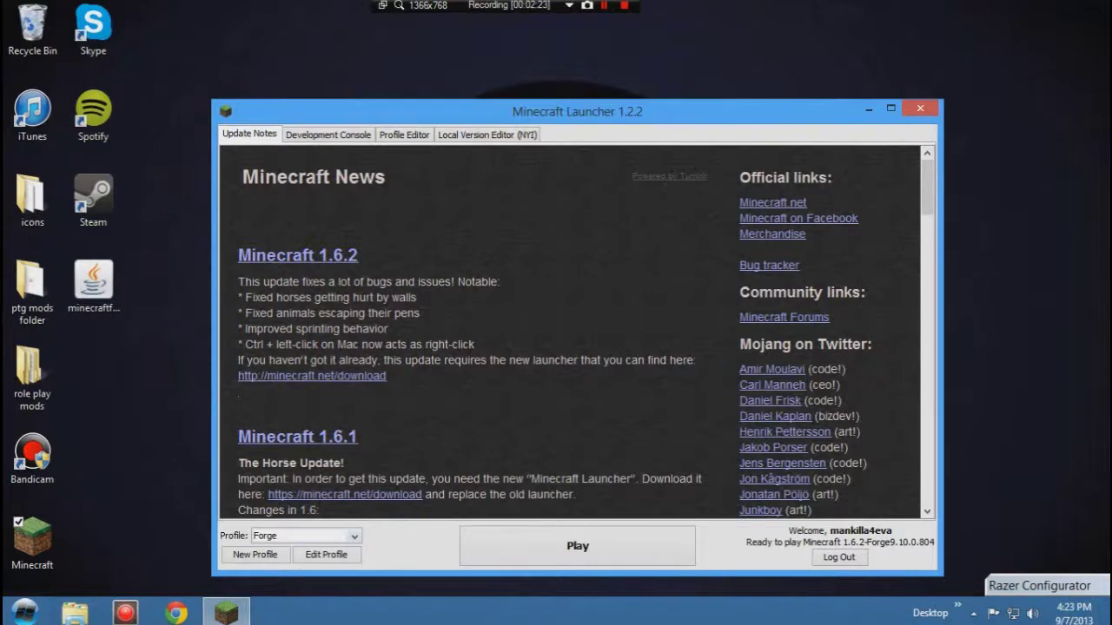
left_click(304, 536)
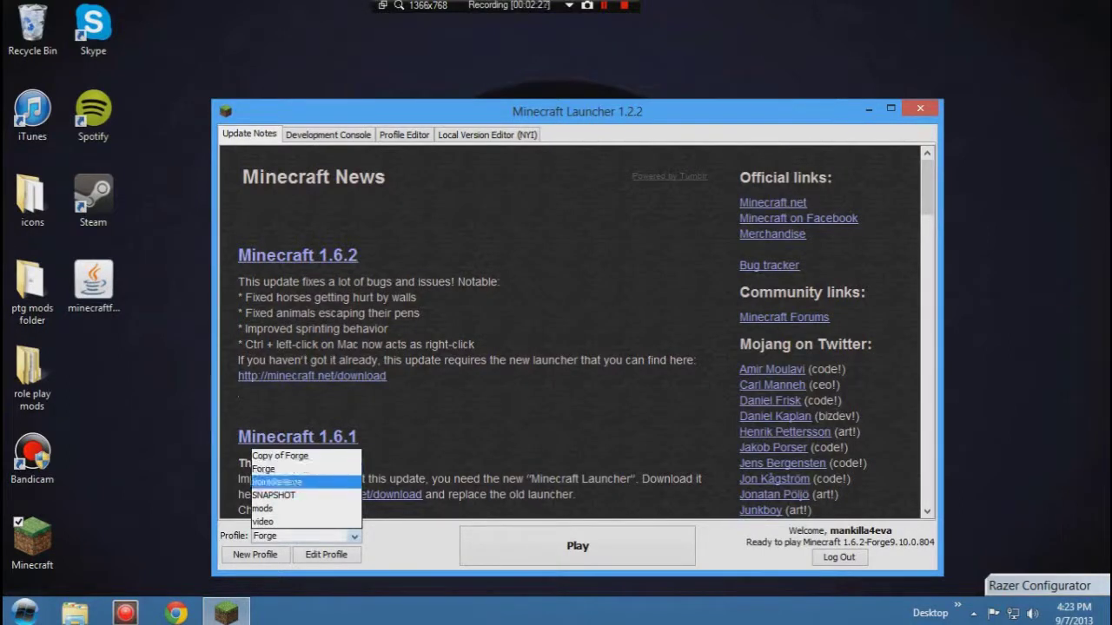
key("Escape")
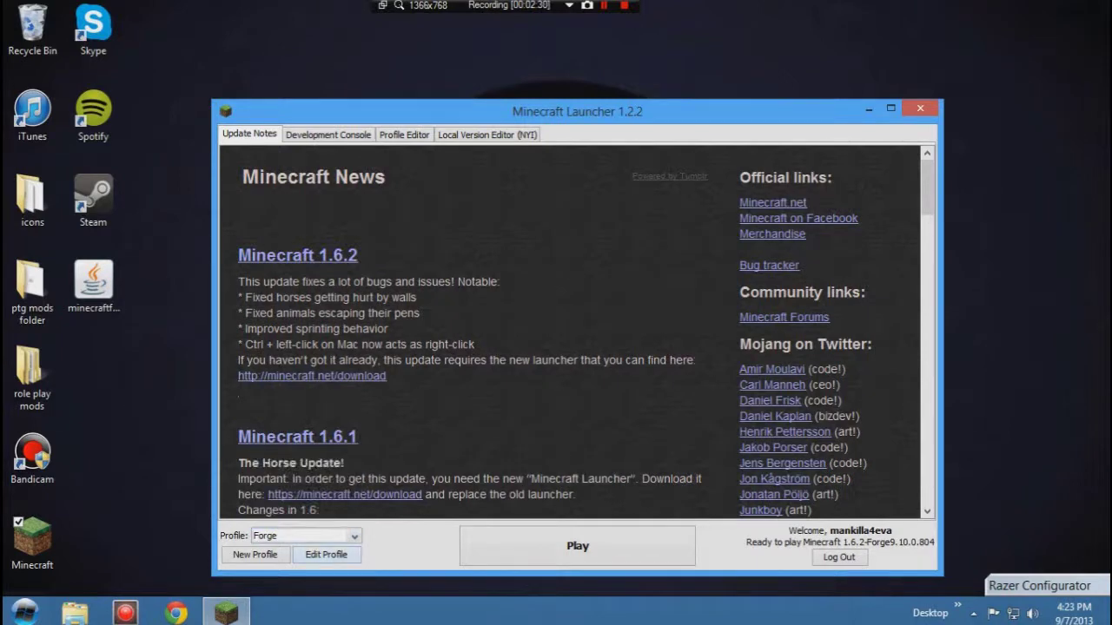